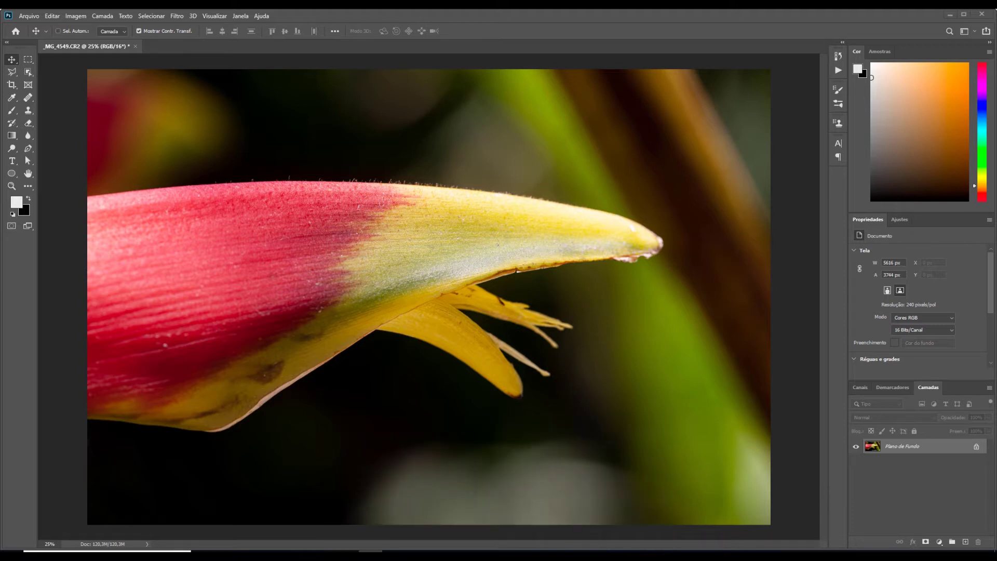
Step: Choose the Object Selection tool and set its mode to Retângulo
click(29, 71)
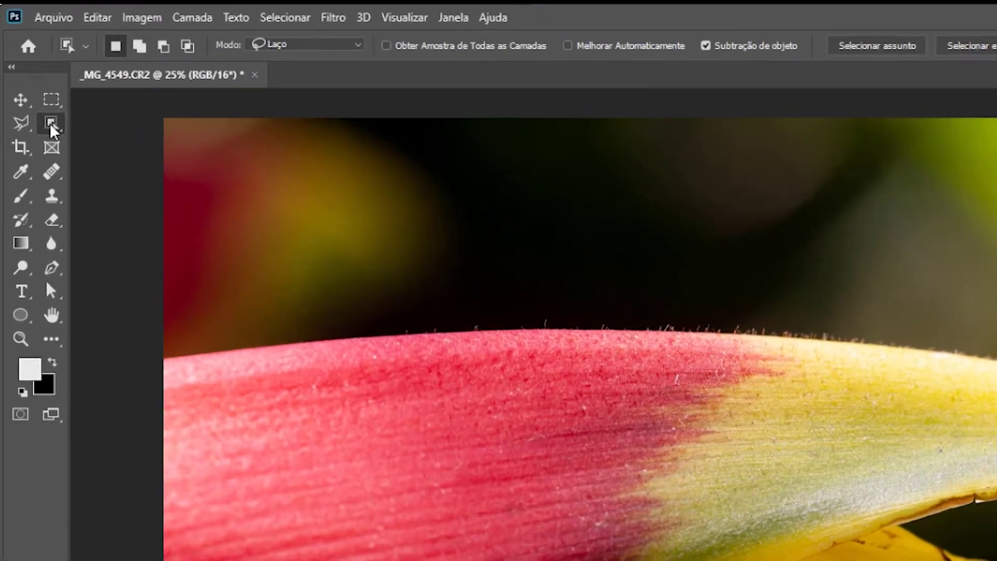
right_click(52, 127)
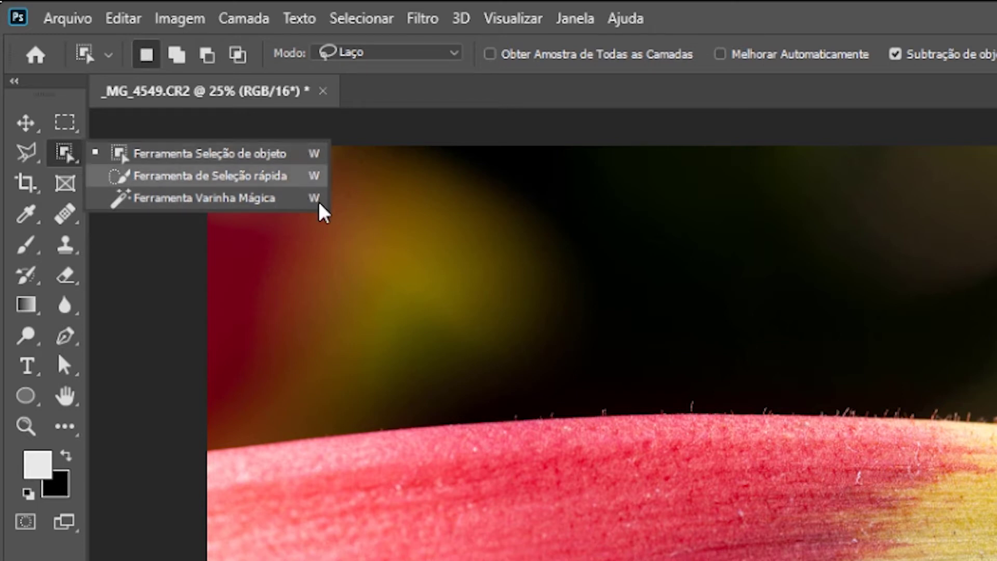
click(313, 156)
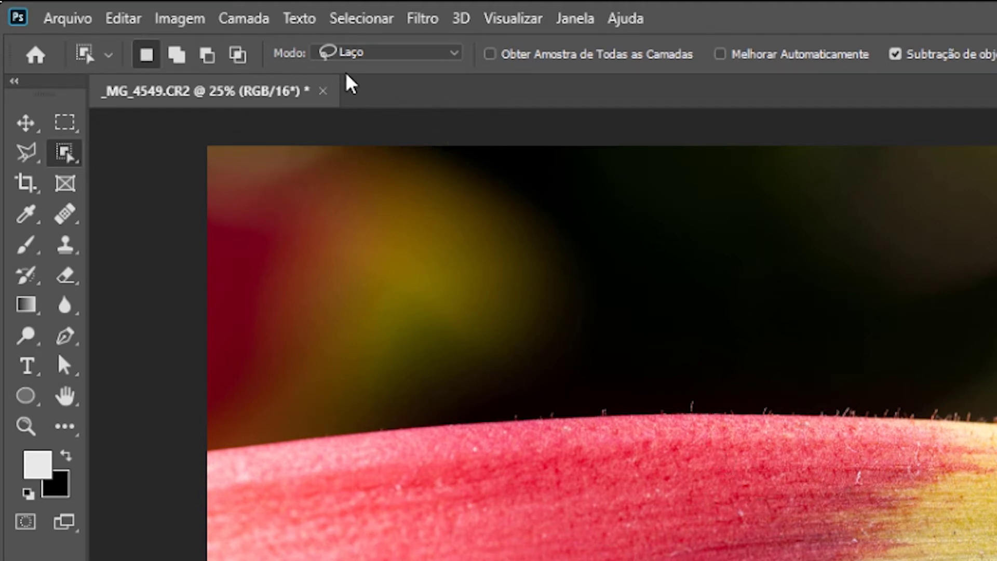
click(381, 52)
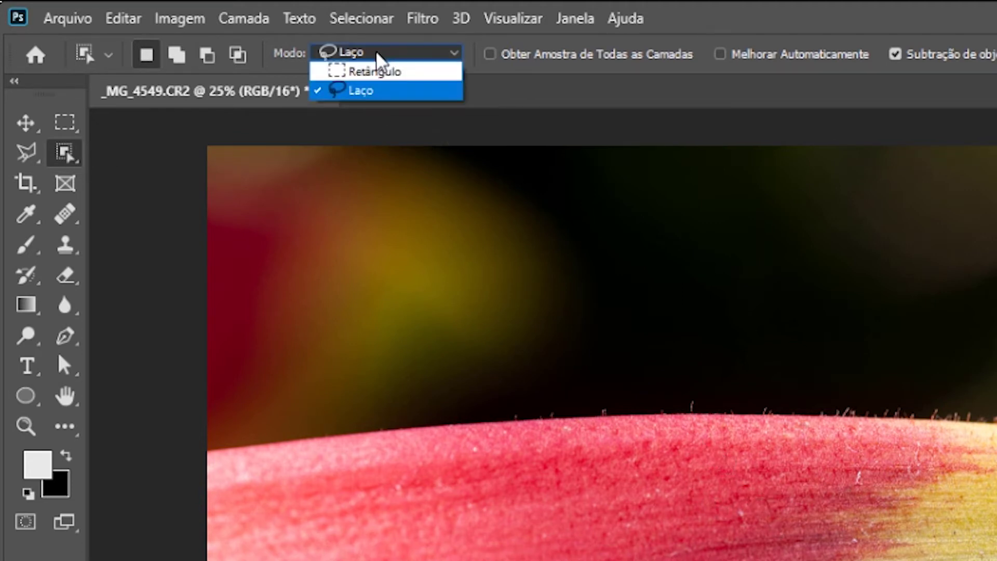
click(366, 73)
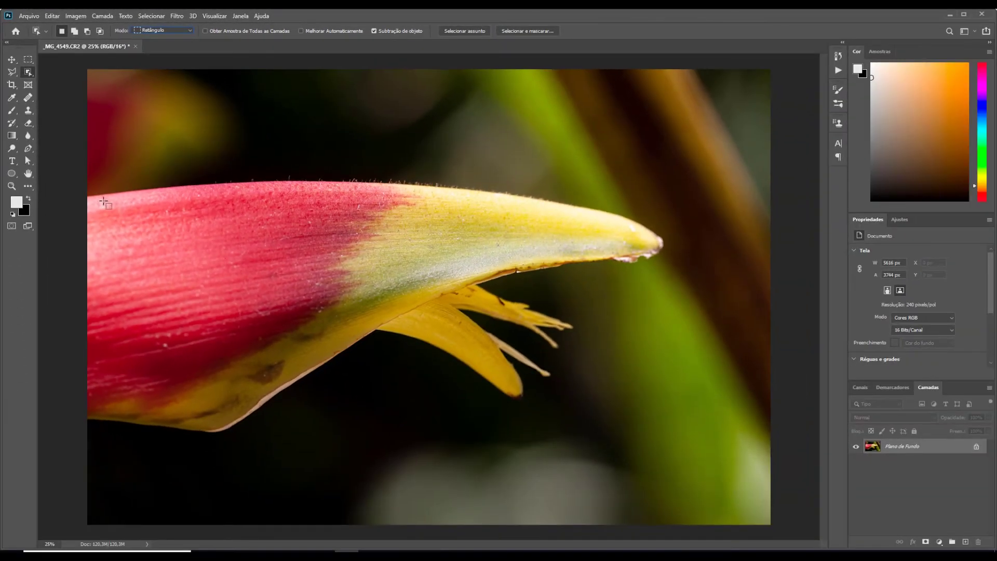
Step: Drag a rectangle around the heliconia bract to auto-select it, yellow fringe included
mouse_move(88, 175)
mouse_down()
mouse_move(587, 435)
mouse_move(673, 436)
mouse_up()
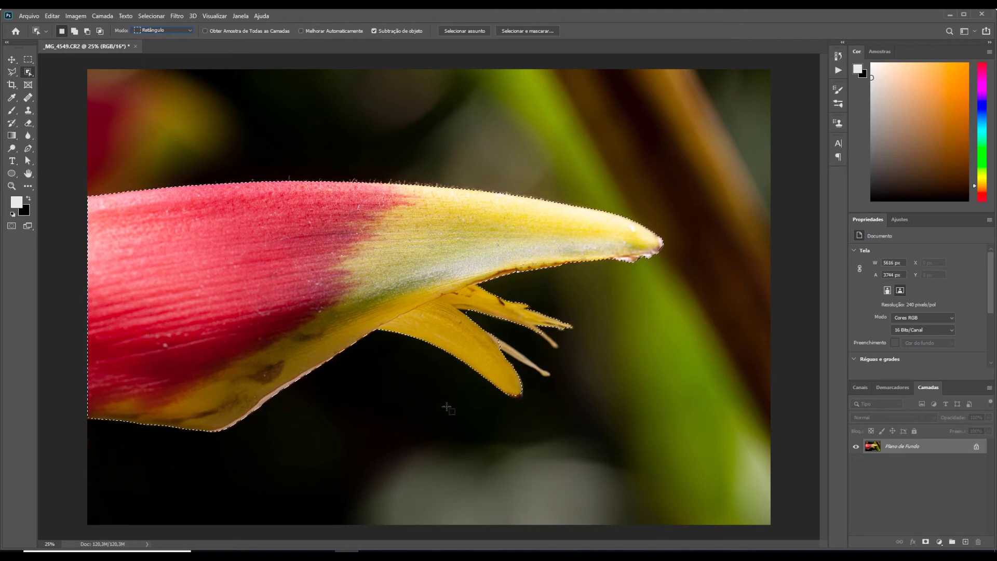
Step: Zoom in twice on the yellow petal tips and switch Object Selection mode to Laço
key(ctrl+plus)
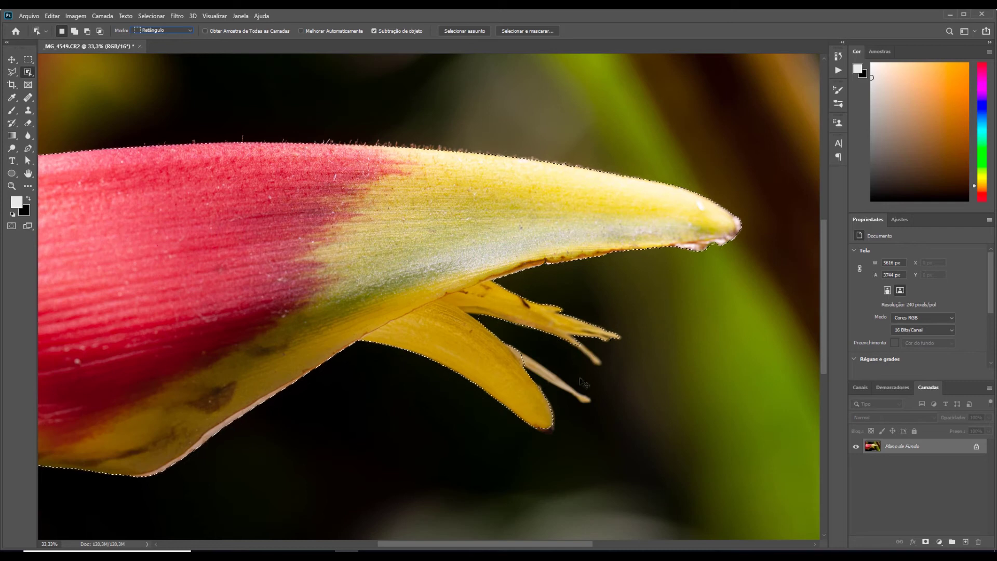
key(ctrl+plus)
key(ctrl+plus)
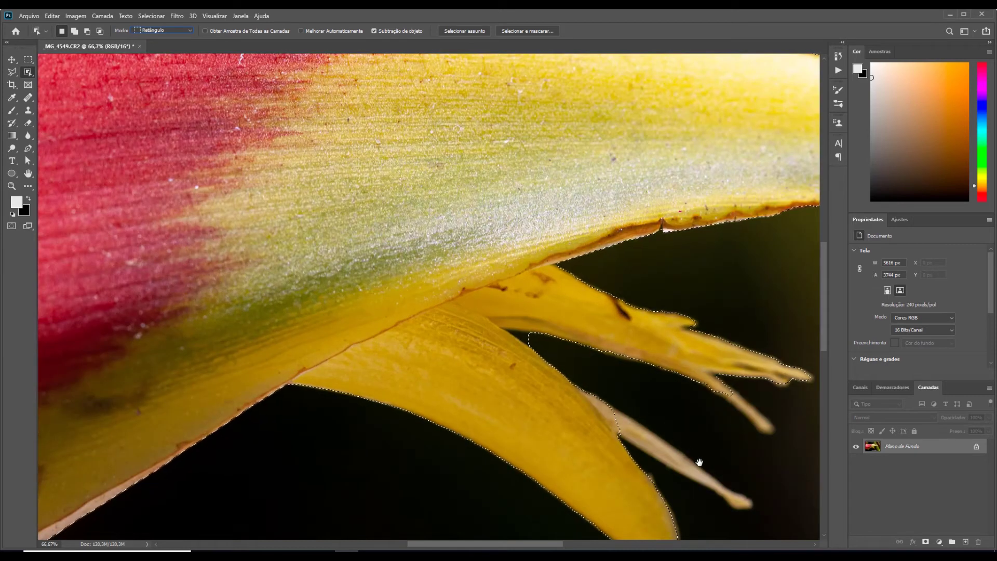
drag(696, 463, 529, 371)
click(185, 32)
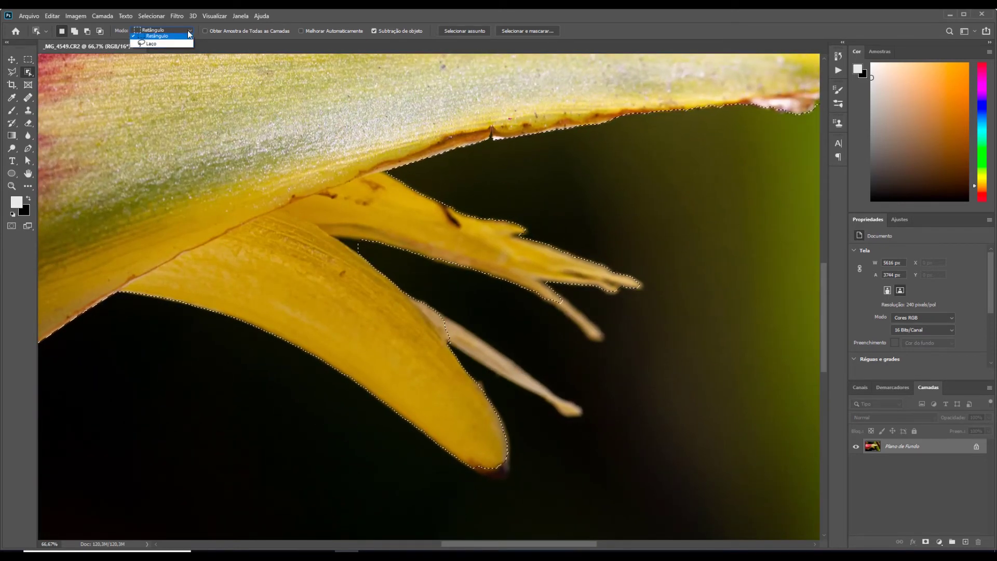
click(155, 48)
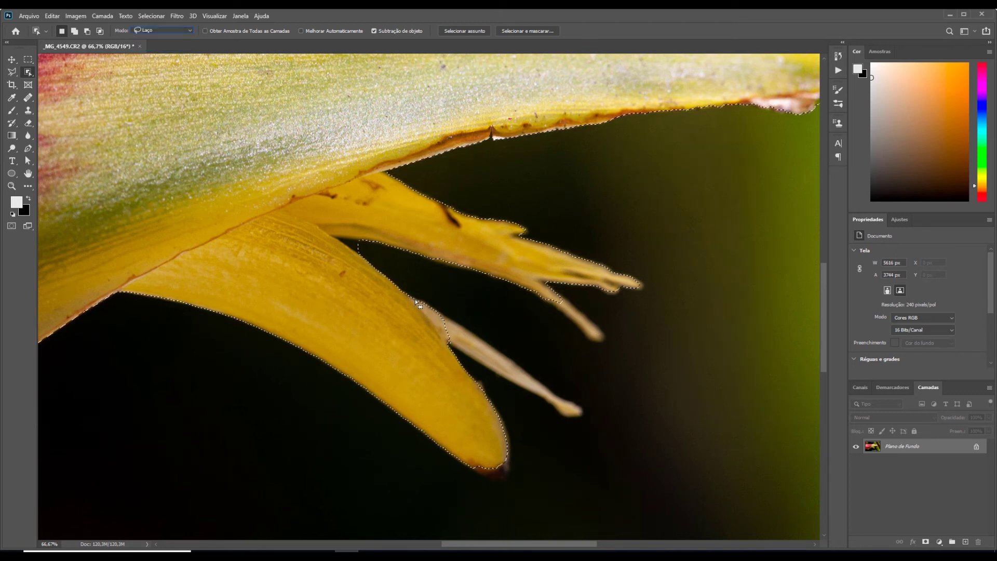
key(shift)
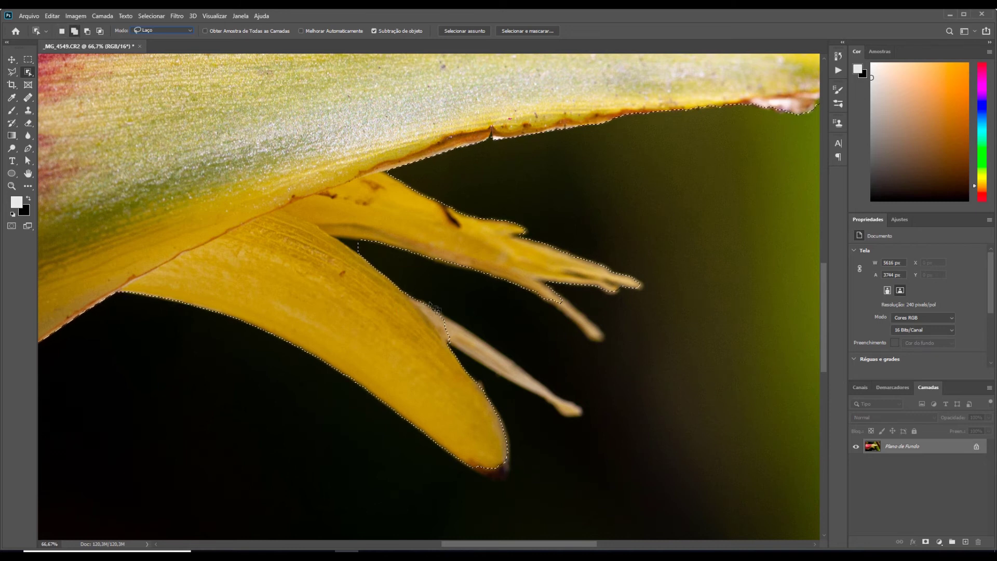
Step: Lasso around the thin yellow petal tip to add its missed edge to the selection
drag(430, 307, 504, 344)
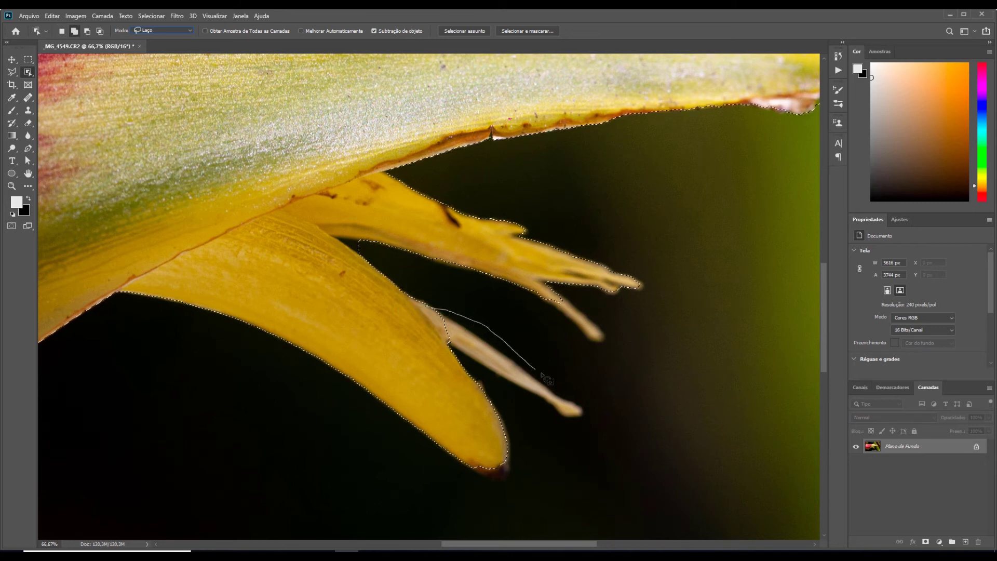
drag(583, 420, 516, 410)
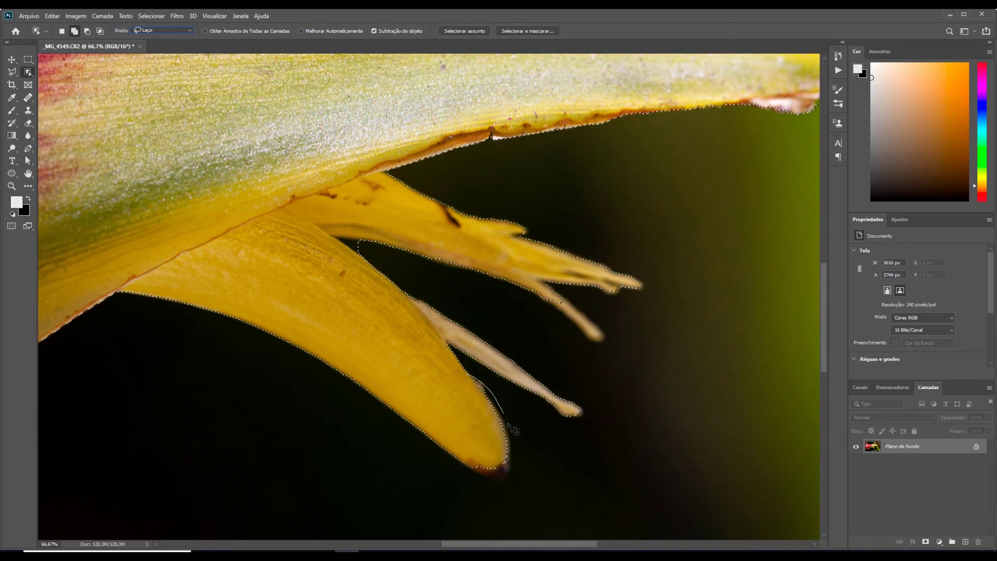
drag(500, 485, 459, 464)
drag(599, 352, 538, 309)
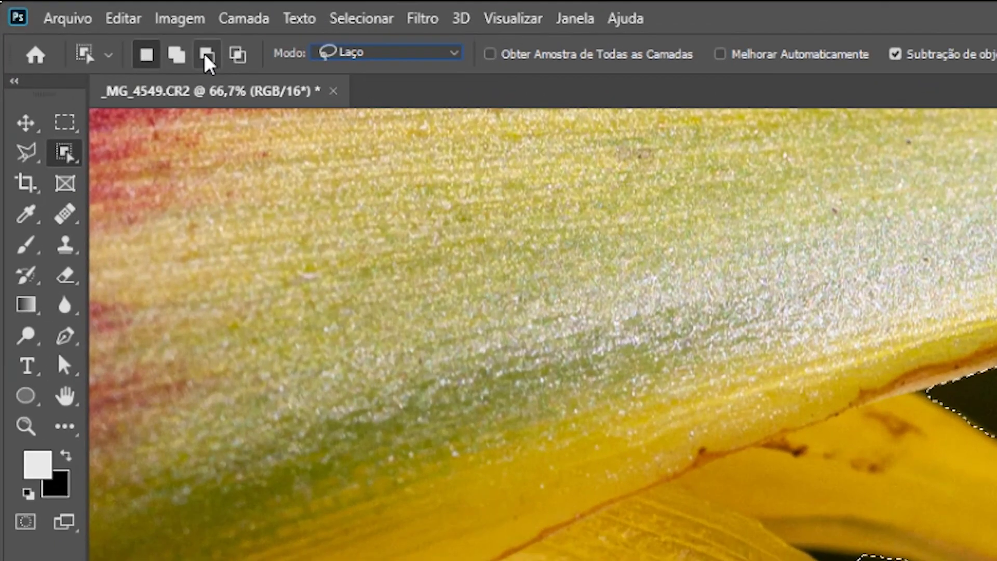
Step: Subtract the dark gap between the yellow petals, then add back a small petal-edge area
click(207, 54)
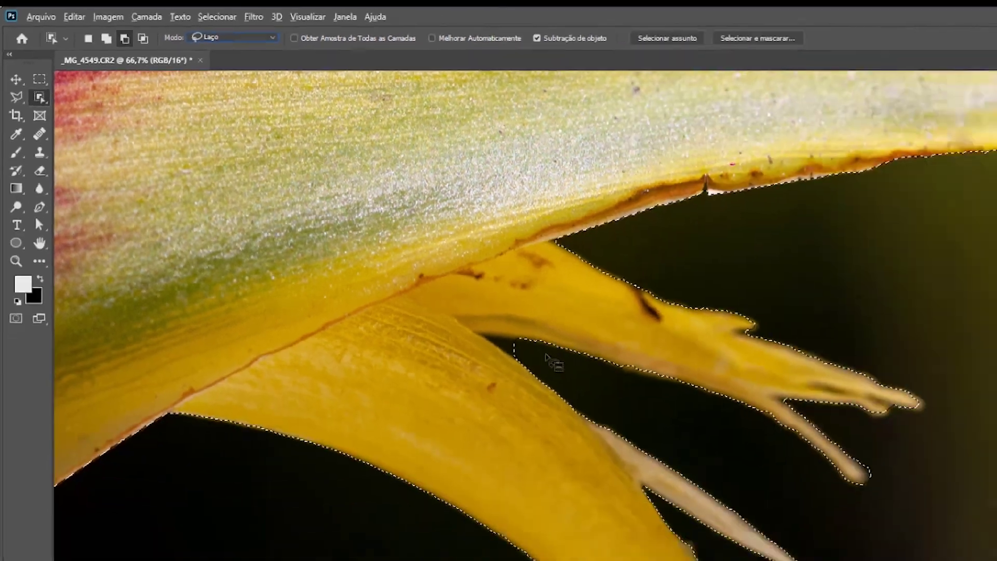
drag(550, 360, 337, 228)
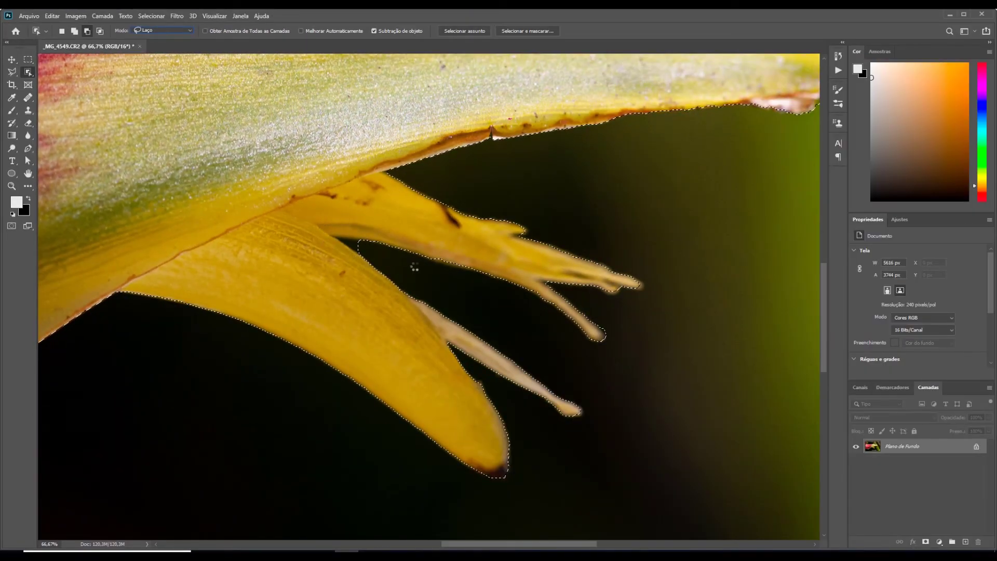
key(shift)
mouse_move(380, 235)
mouse_down()
mouse_move(352, 239)
mouse_move(381, 232)
mouse_up()
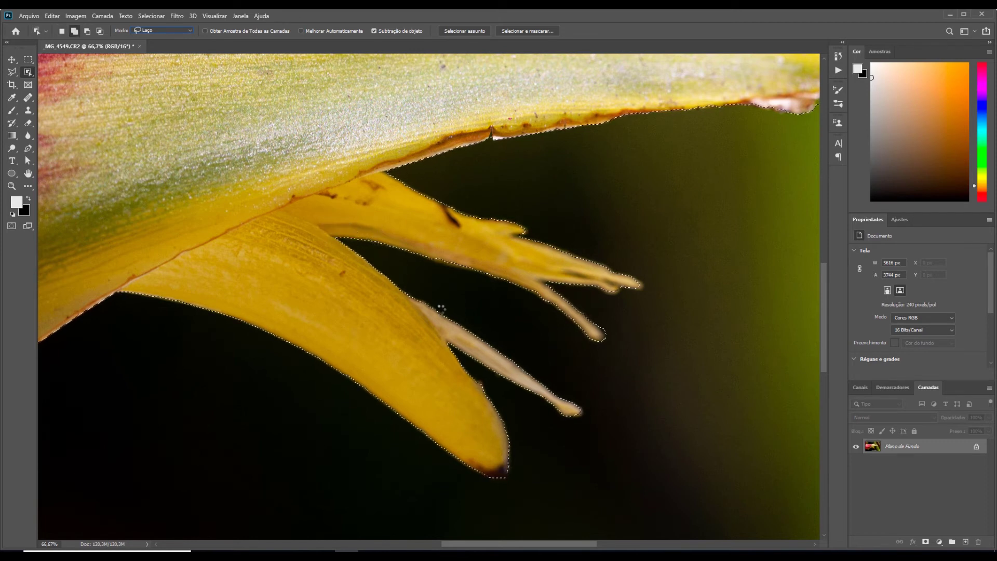
key(alt)
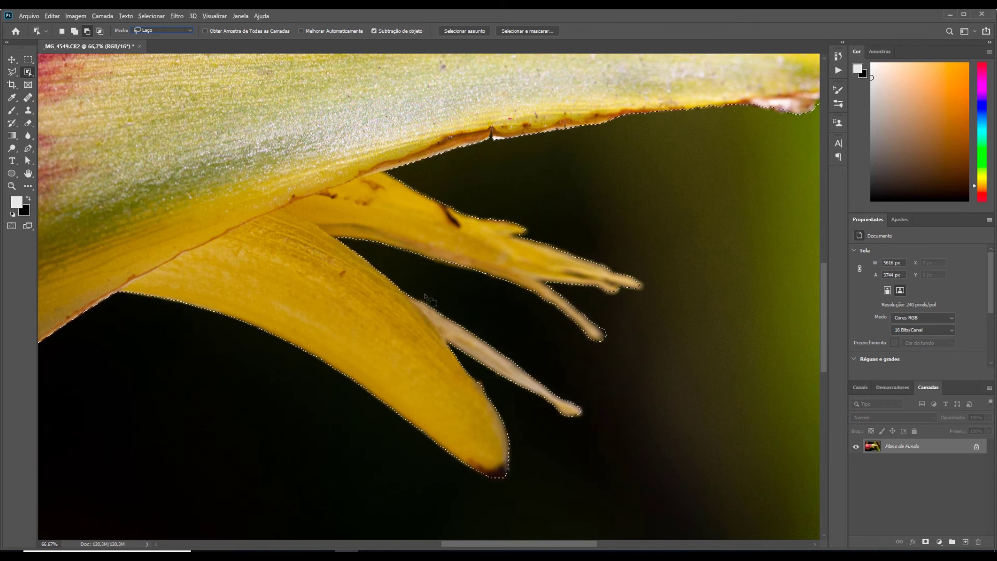
Step: Zoom out to show the whole refined bract and open the Ajuda menu
key(ctrl+minus)
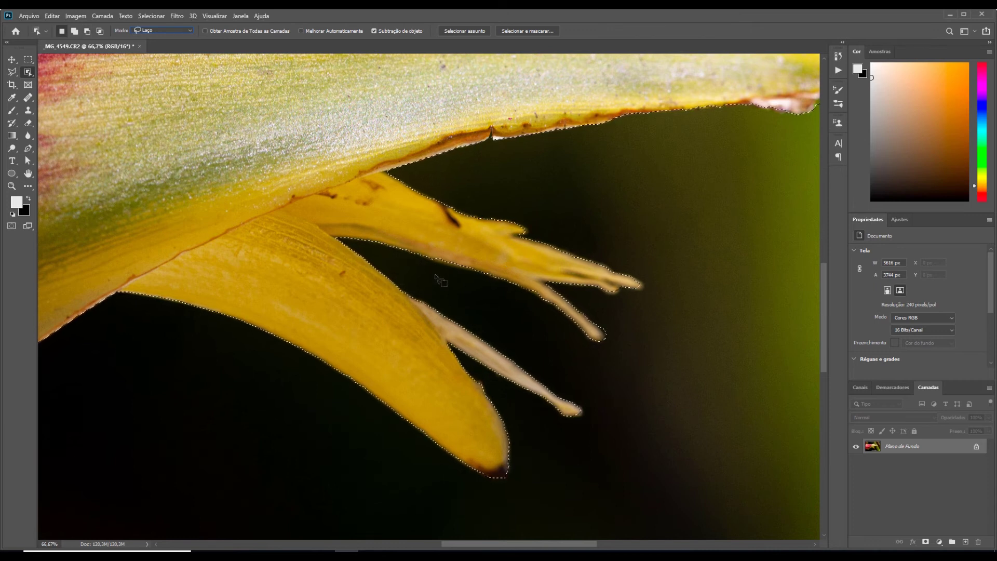
key(ctrl+minus)
key(ctrl+minus)
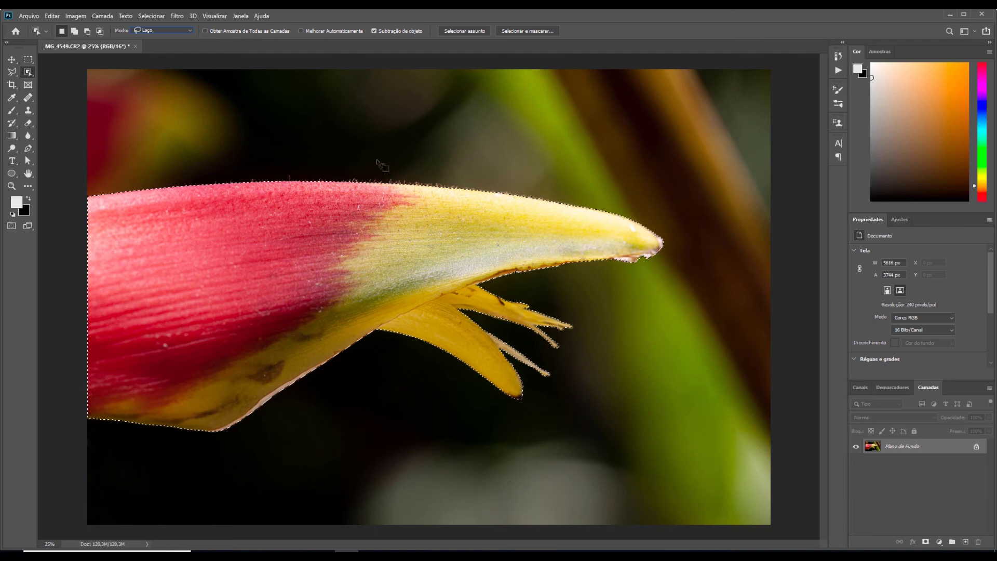
click(261, 17)
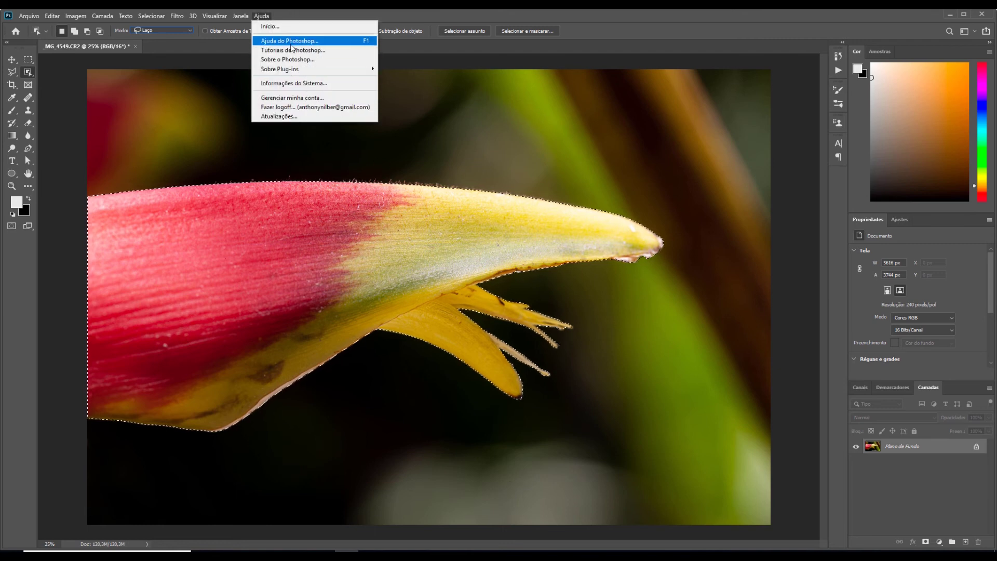
Step: Show Sobre o Photoshop, displaying version 21.0.1 and the credits
click(297, 58)
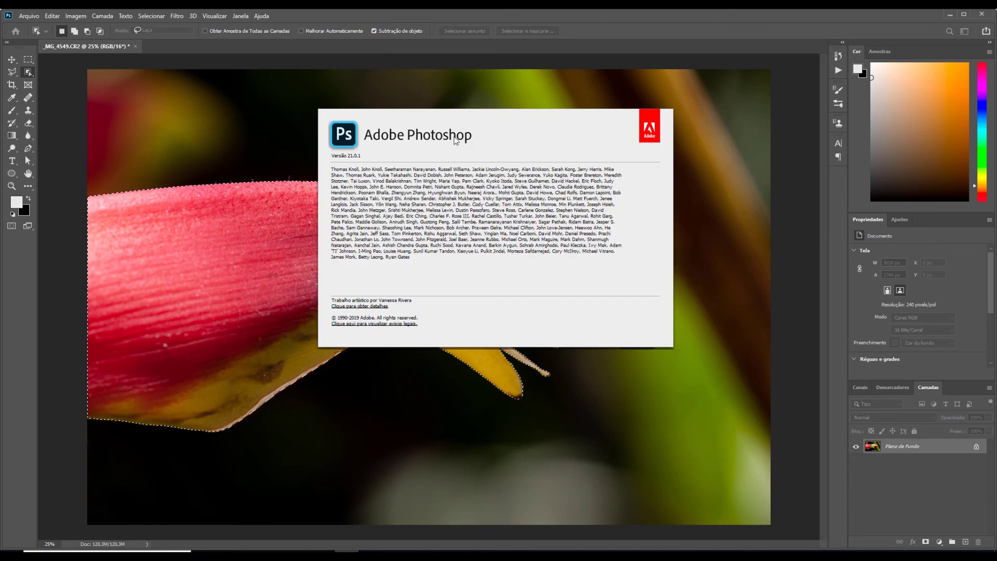